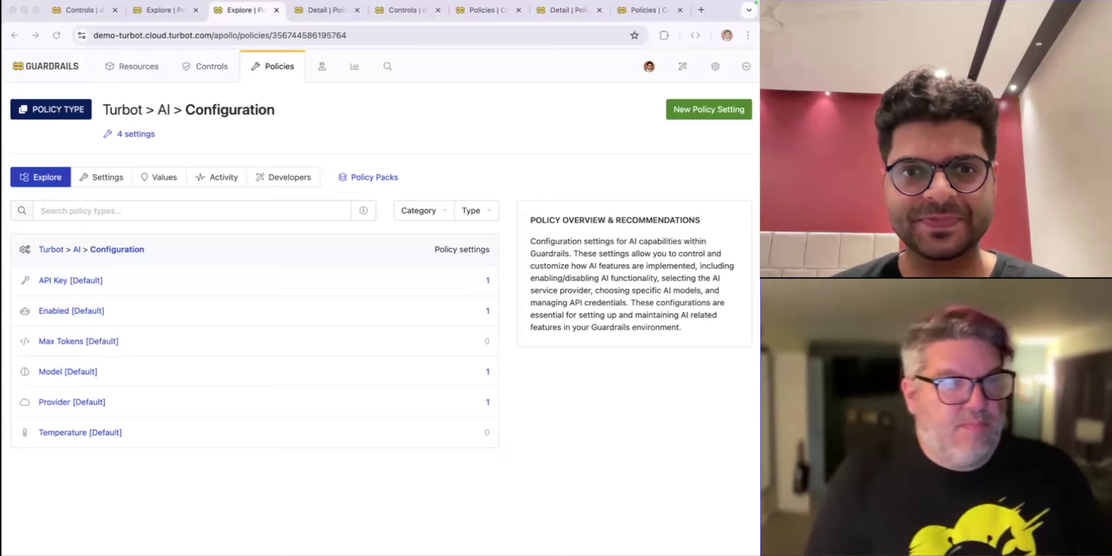
# Step: Examine the Provider [Default] policy's settings and the API Key [Default] policy under Turbot > AI > Configuration
pyautogui.press('super+Tab')
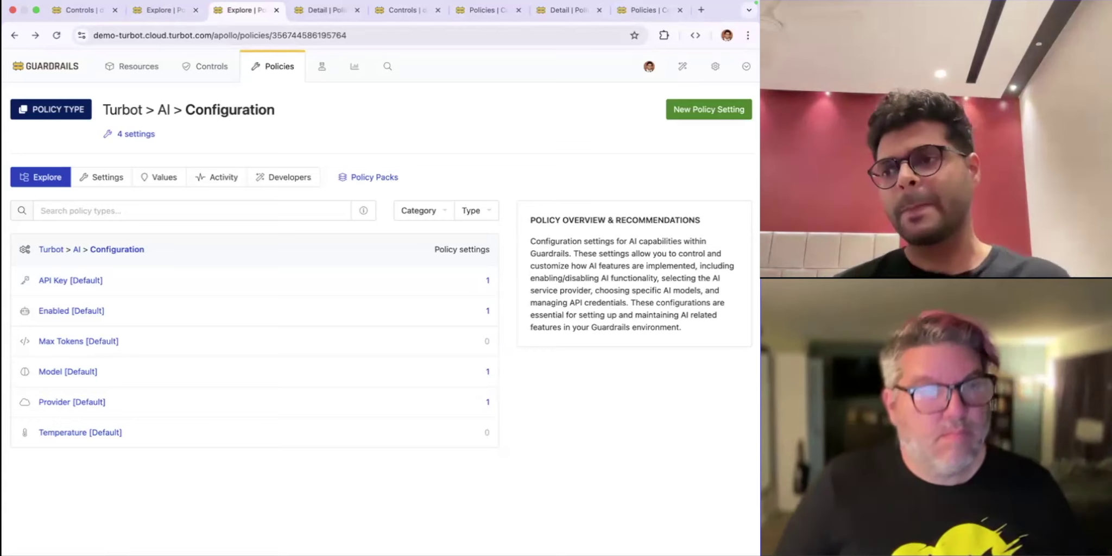
pyautogui.click(132, 485)
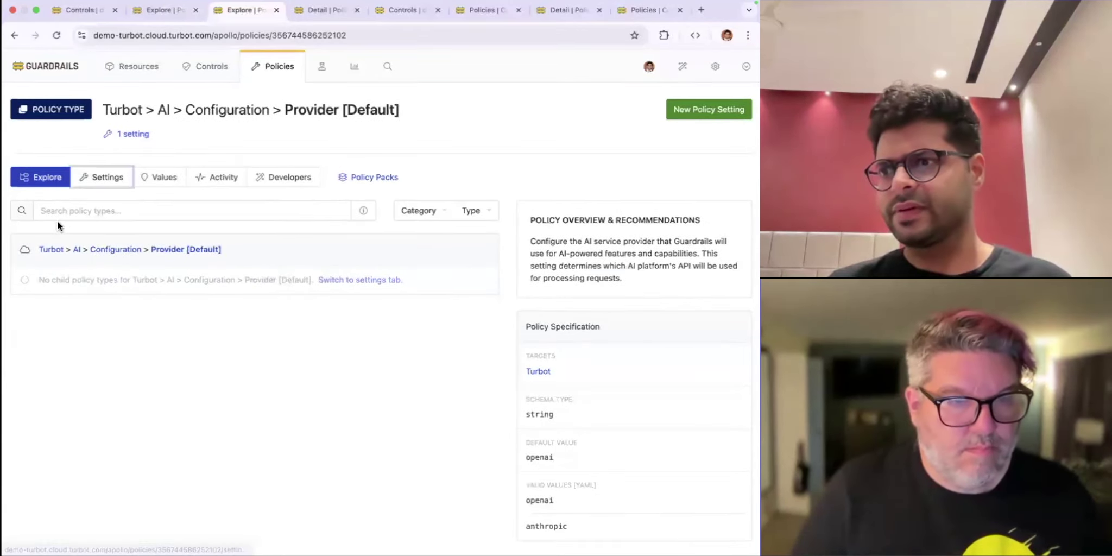
pyautogui.click(101, 177)
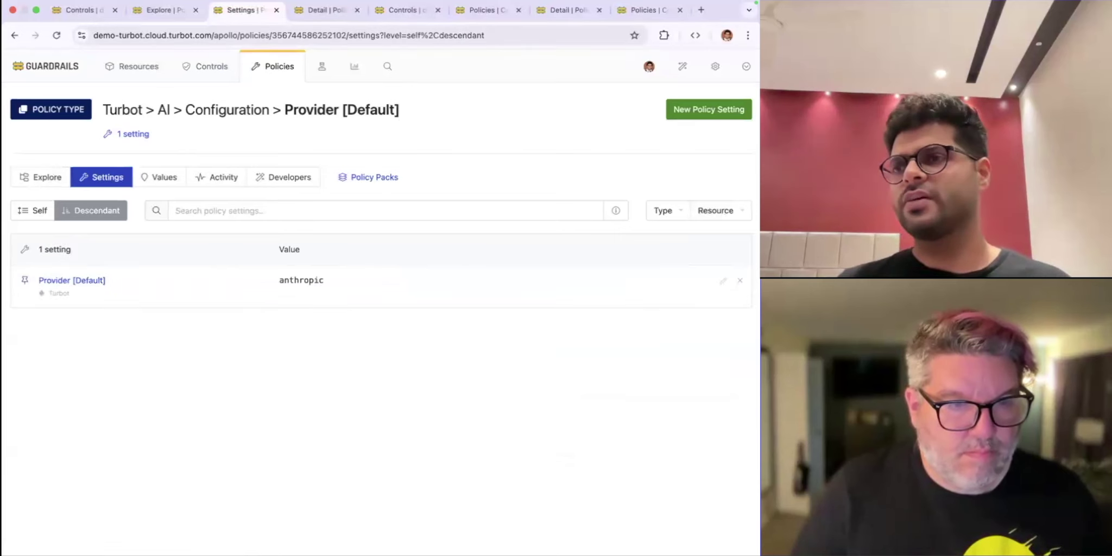
pyautogui.click(14, 35)
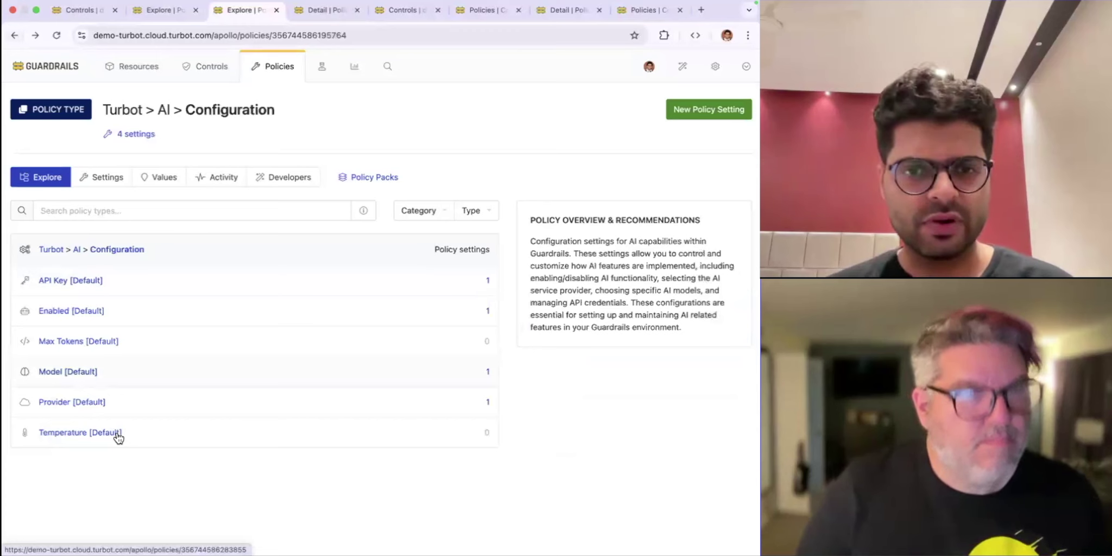
pyautogui.click(112, 342)
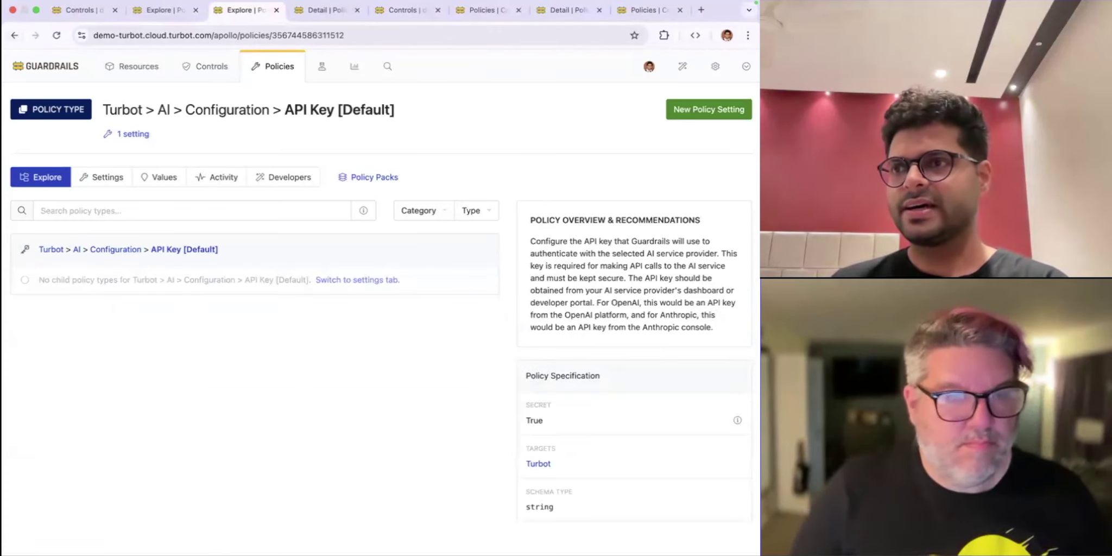
pyautogui.click(14, 35)
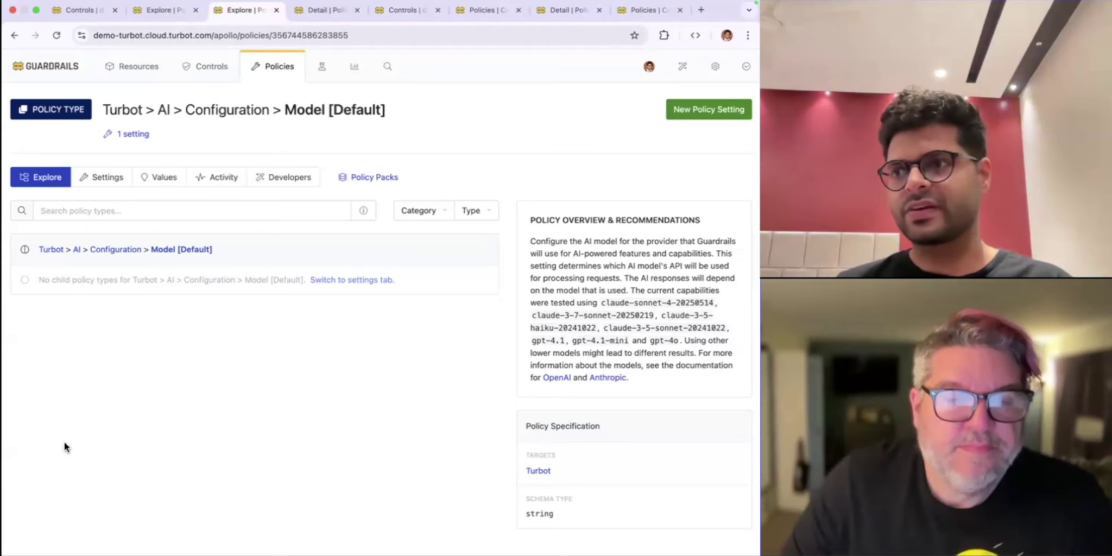
# Step: Examine the settings of the Model [Default] and Enabled [Default] policies under Turbot > AI > Configuration
pyautogui.click(100, 176)
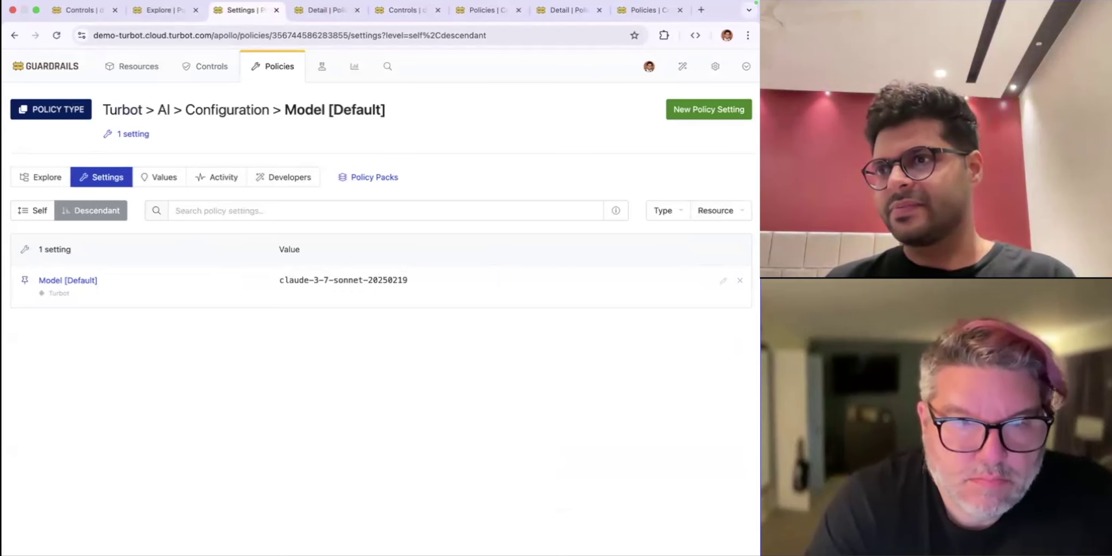
pyautogui.click(14, 34)
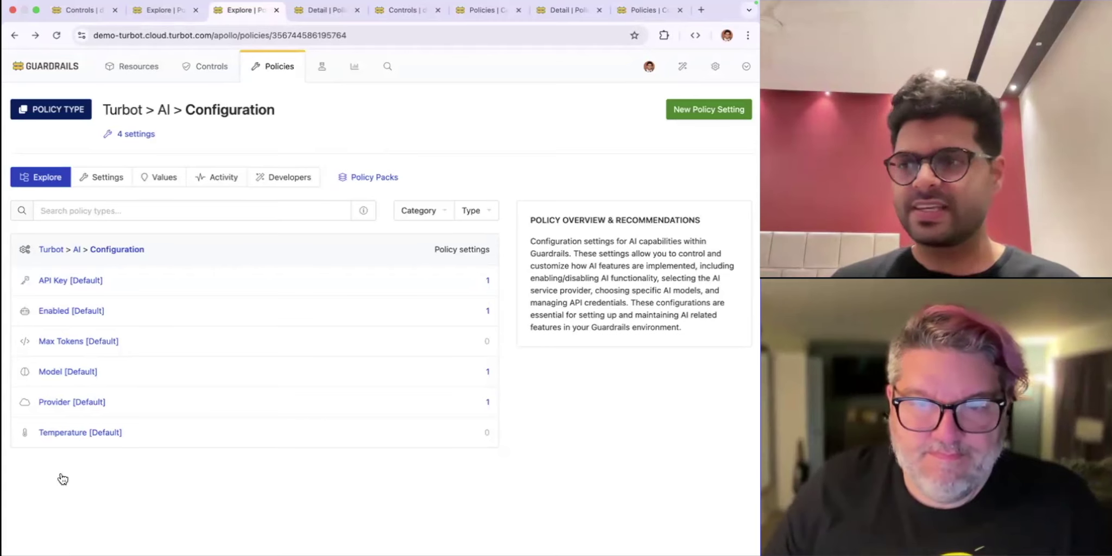
pyautogui.click(56, 374)
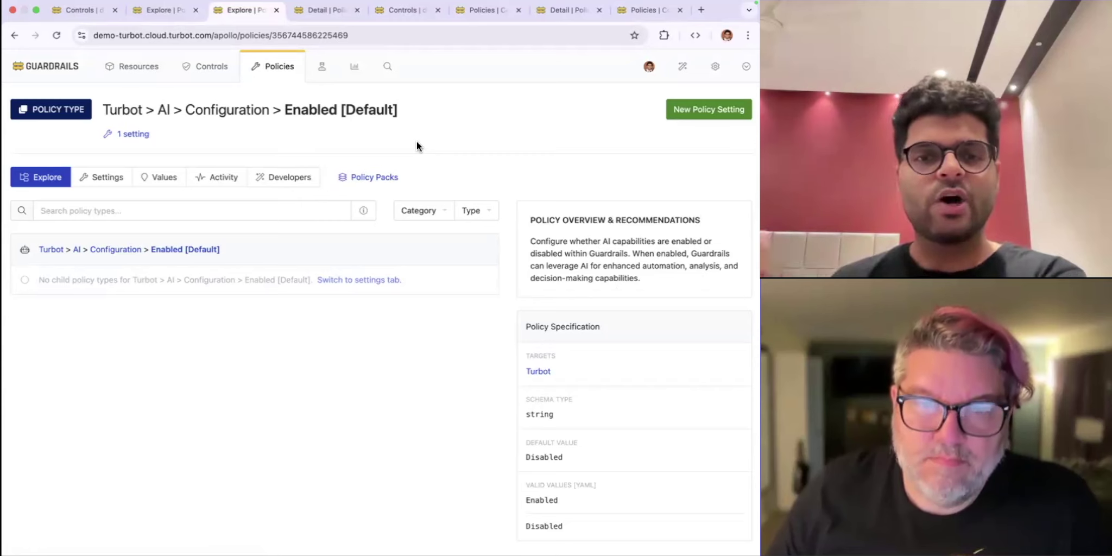
pyautogui.click(126, 182)
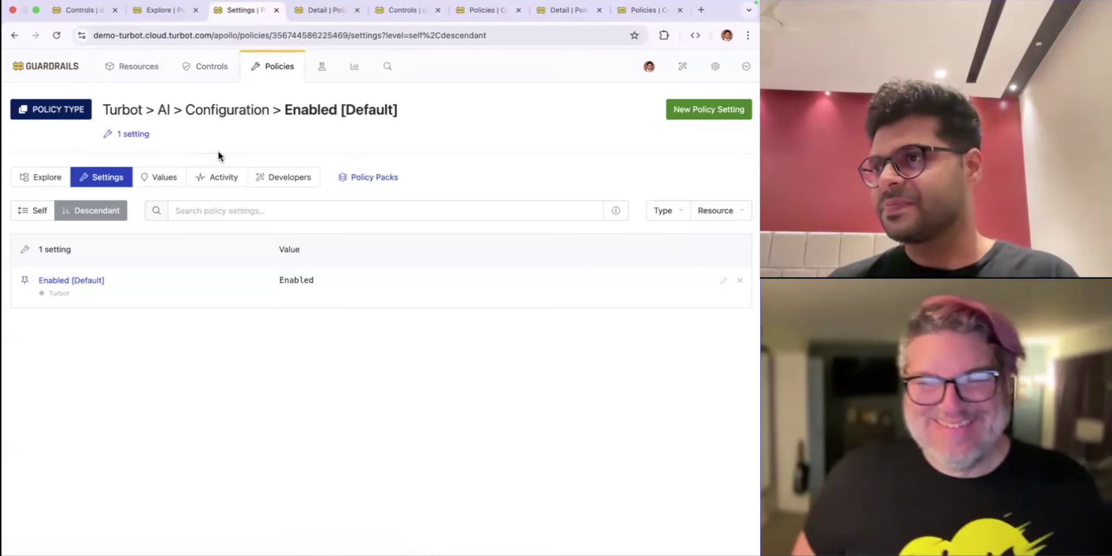
# Step: Update the S3 bucket Intelligent Assessment User Prompt setting on Acme to "Bucket versioning must be enabled"
pyautogui.click(300, 17)
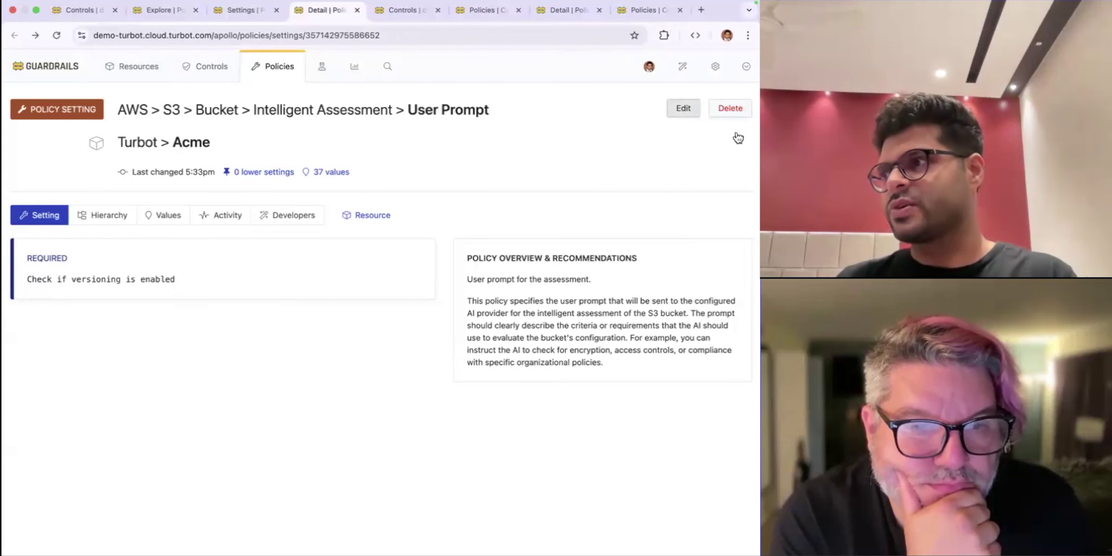
pyautogui.click(683, 108)
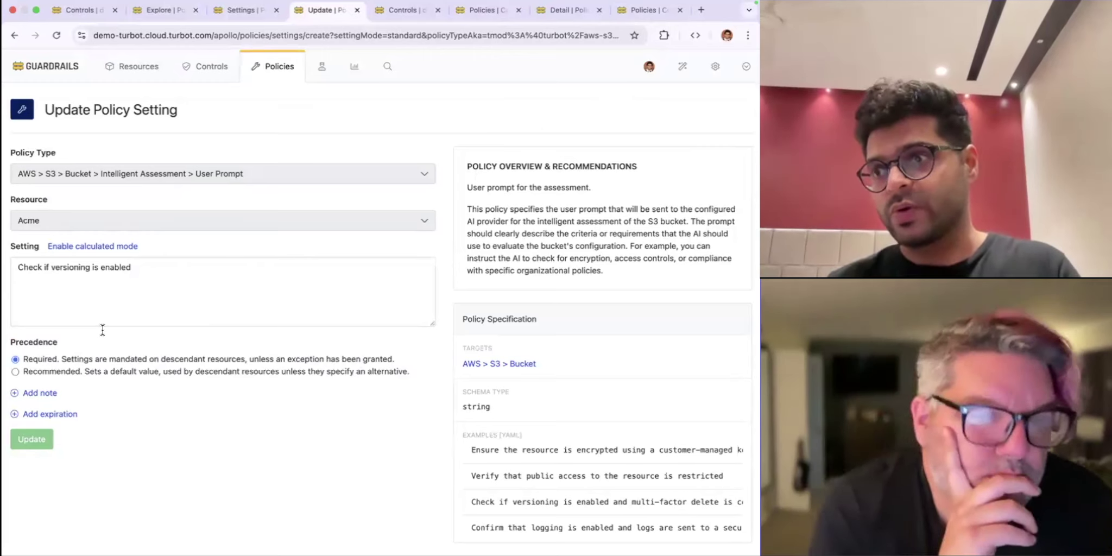
pyautogui.click(103, 326)
pyautogui.press('super+a')
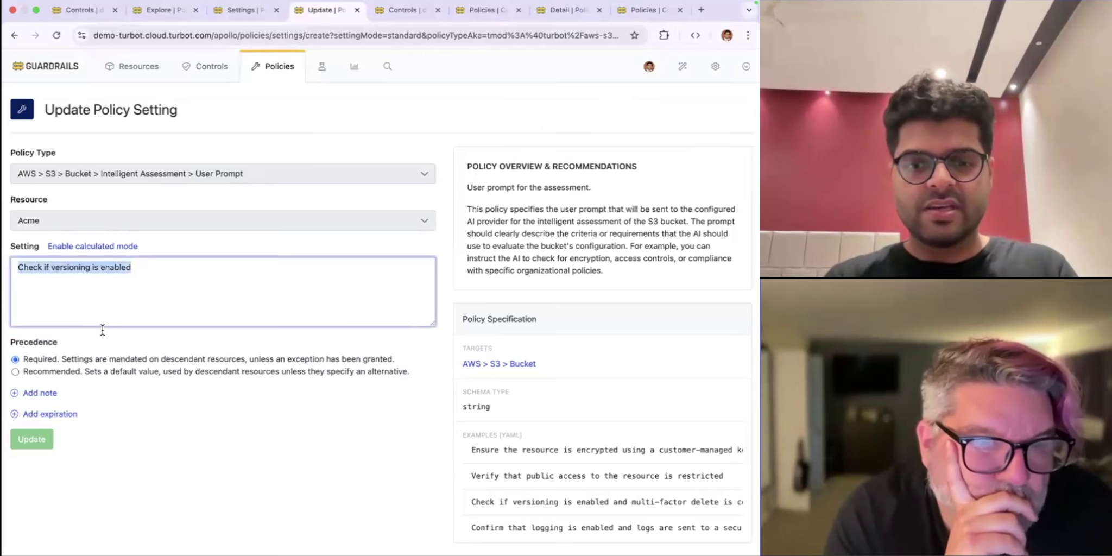
pyautogui.write('Bucket version')
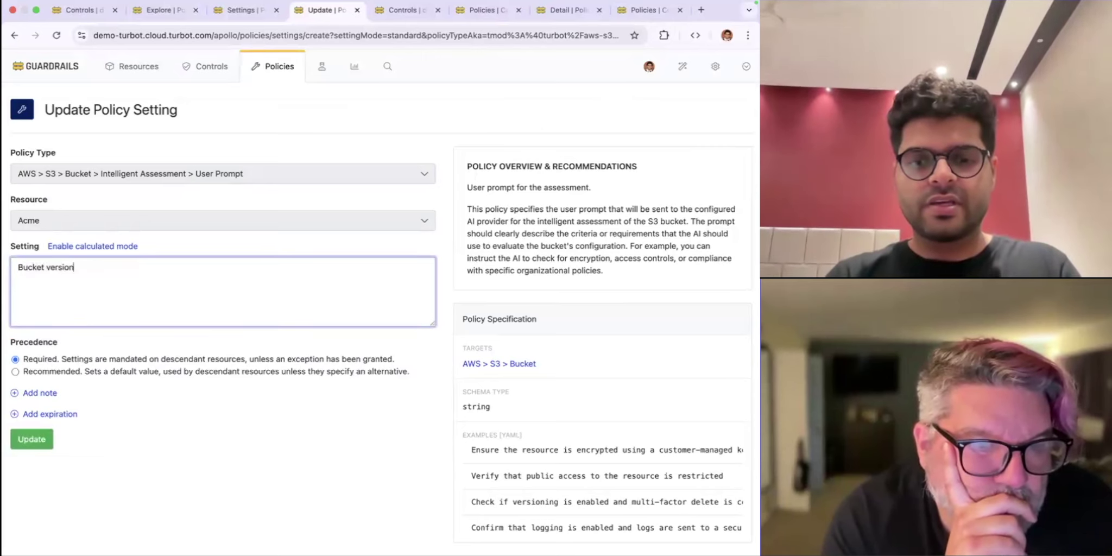
pyautogui.write('ing must be enabled')
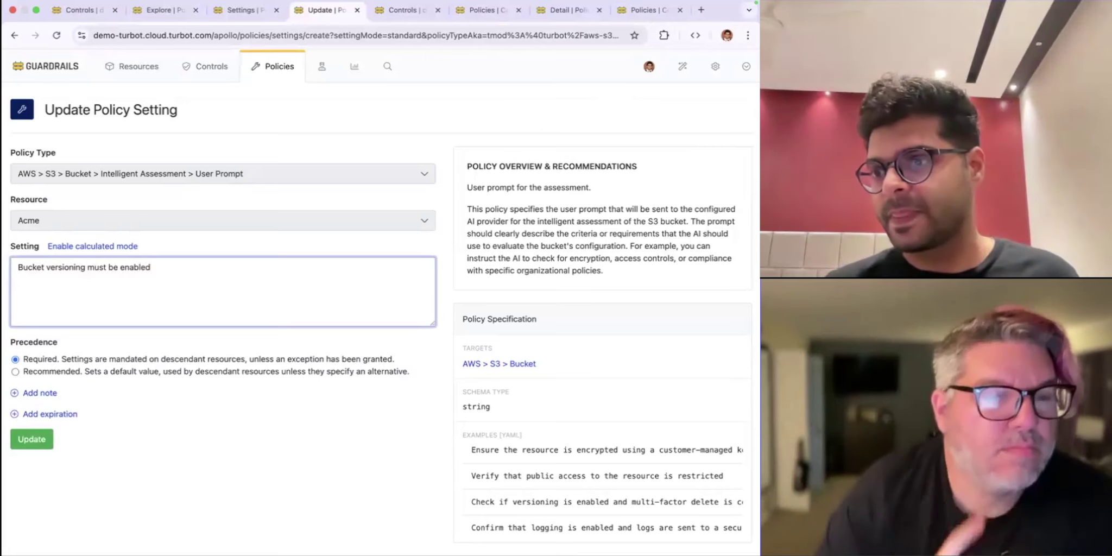
pyautogui.click(32, 439)
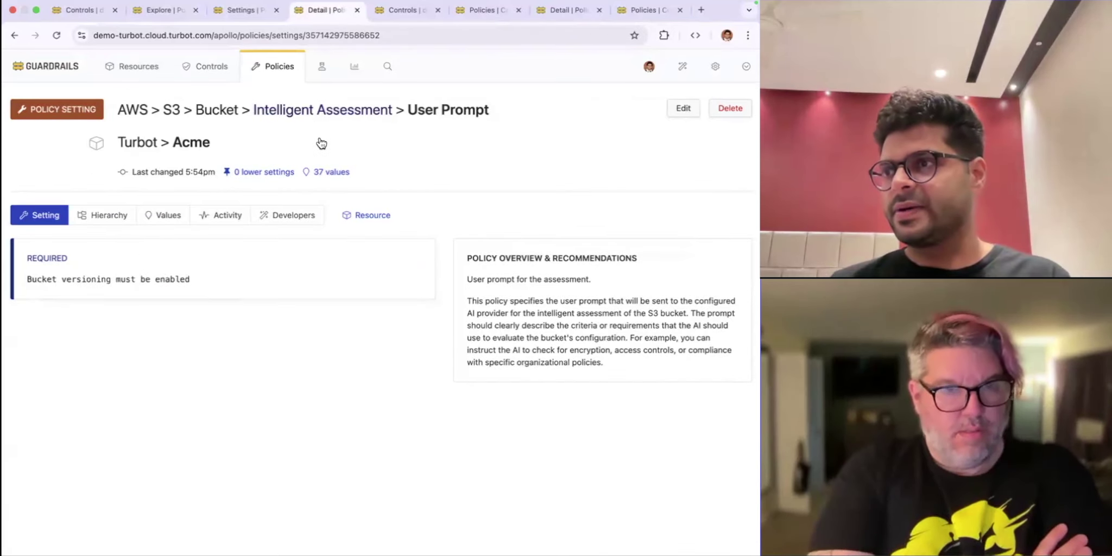
# Step: Reload the S3 bucket Intelligent Assessment controls for Acme and examine each bucket's state and versioning reason
pyautogui.click(396, 11)
pyautogui.press('super+r')
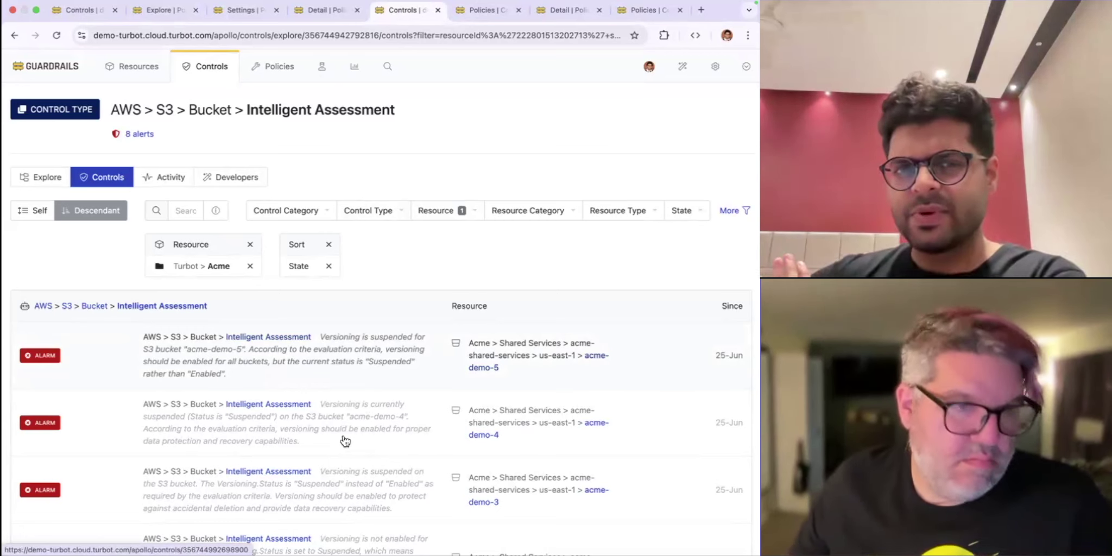
pyautogui.scroll(-1, 293, 449)
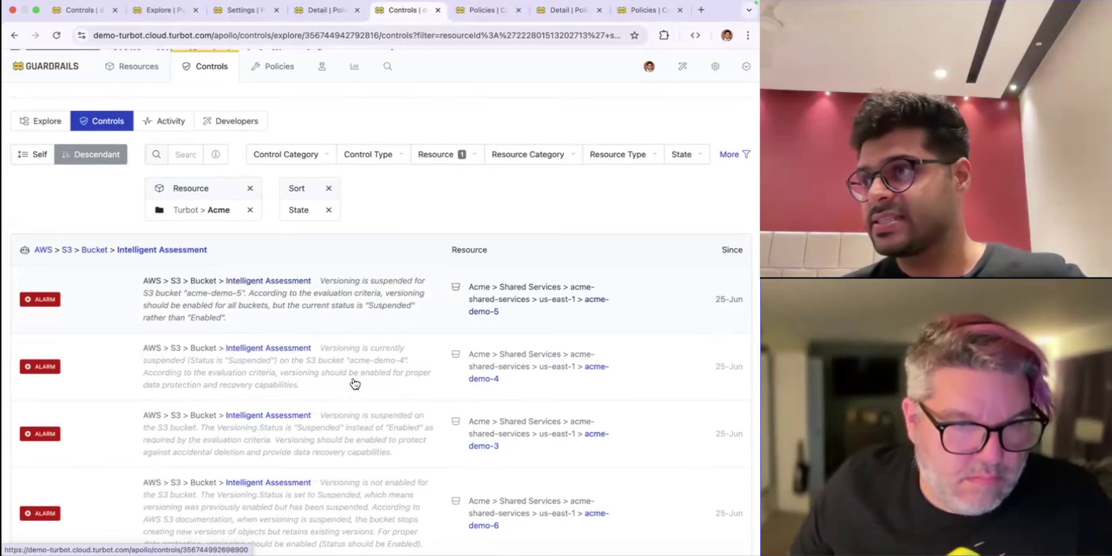
pyautogui.scroll(-6, 355, 384)
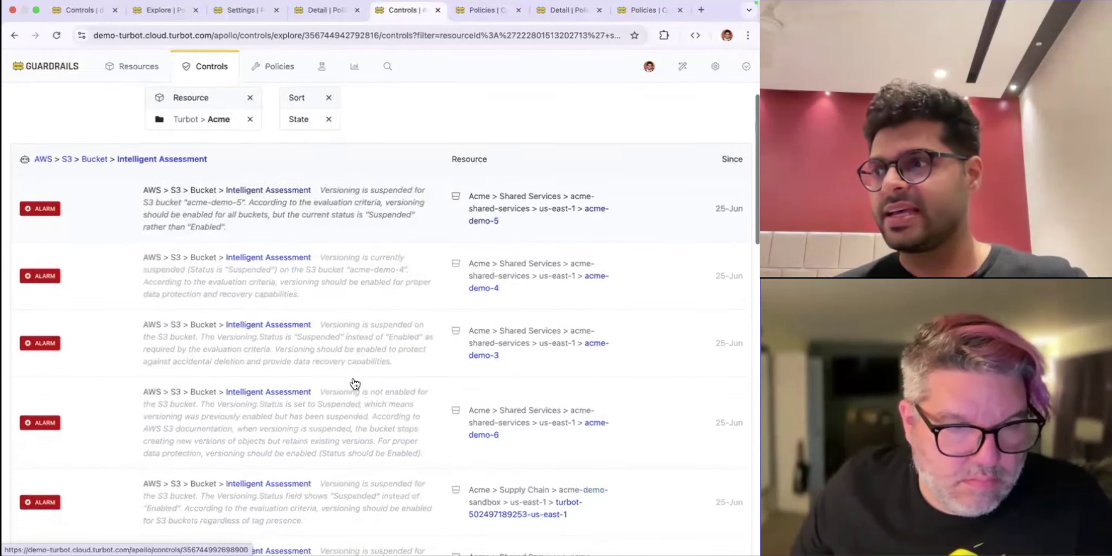
pyautogui.scroll(-2, 330, 412)
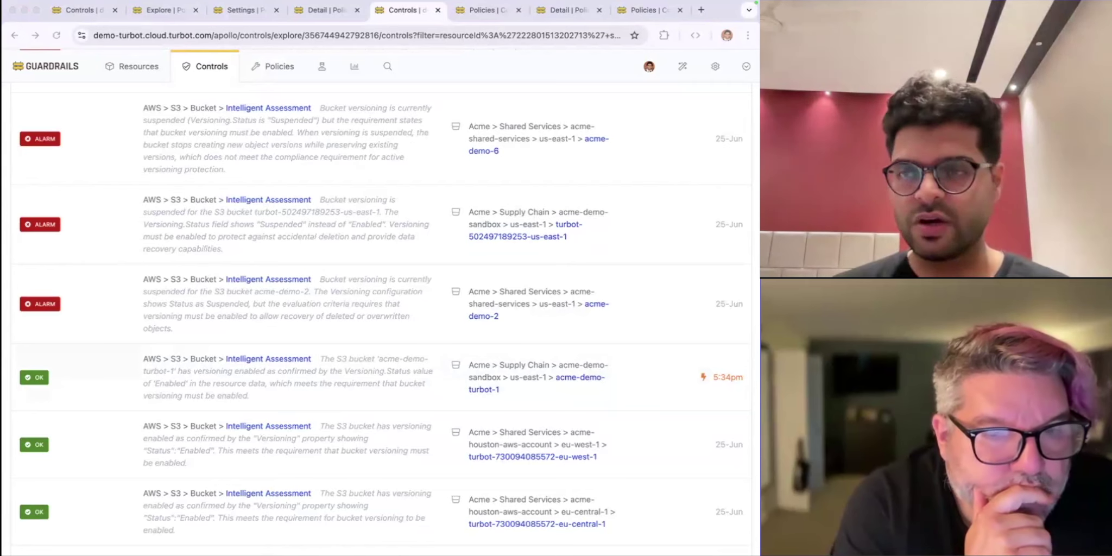
# Step: Update the Acme User Prompt setting to "Check if versioning is enabled and multi-factor delete is configured"
pyautogui.click(302, 11)
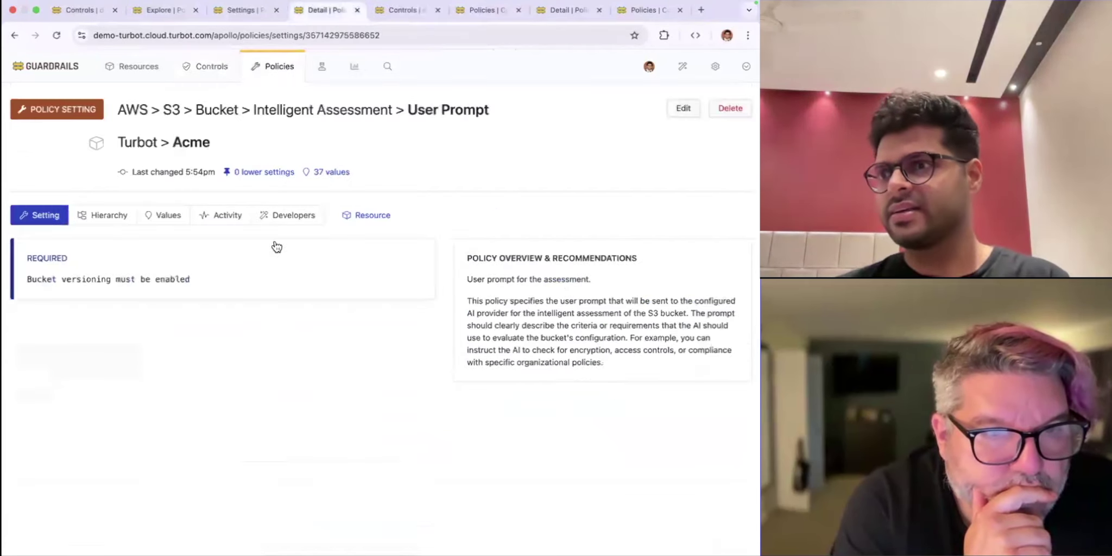
pyautogui.click(683, 108)
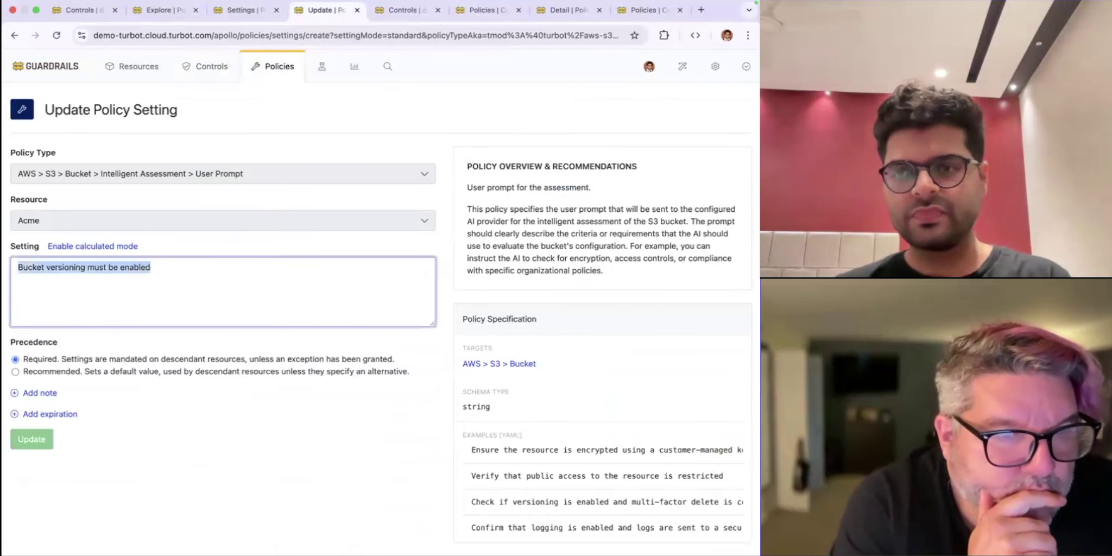
pyautogui.write('Check if versioning is enabled and multi-factor delete is configured')
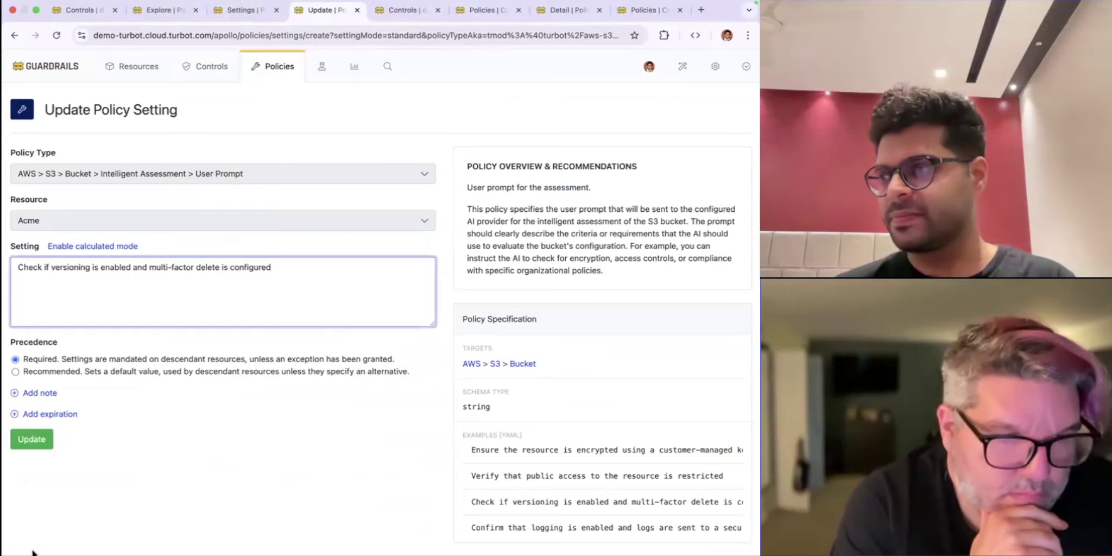
pyautogui.click(32, 439)
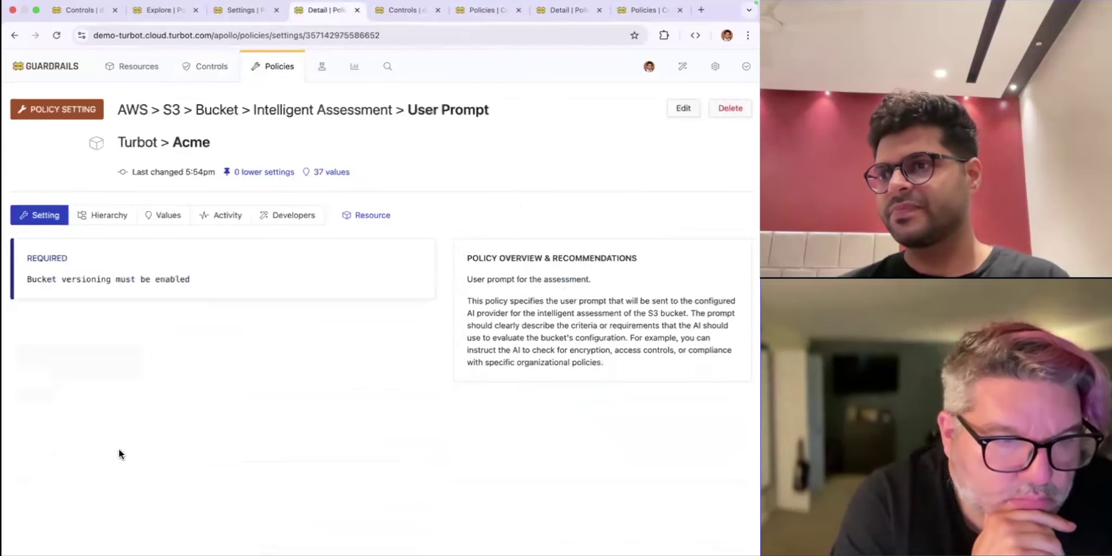
# Step: Examine the Acme Intelligent Assessment controls for each bucket's state and its versioning and multi-factor delete reasoning
pyautogui.click(395, 19)
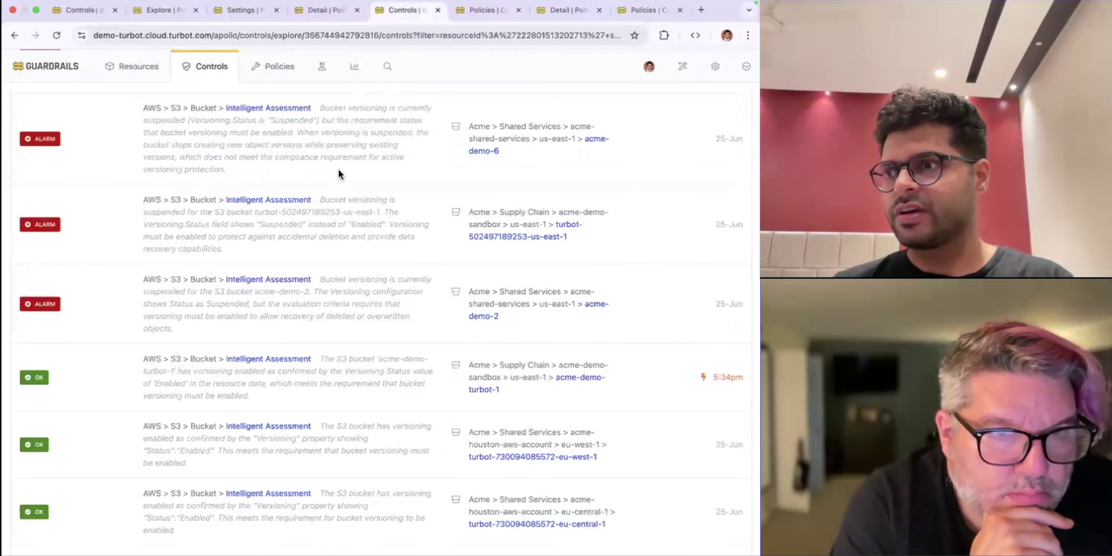
pyautogui.scroll(5, 427, 274)
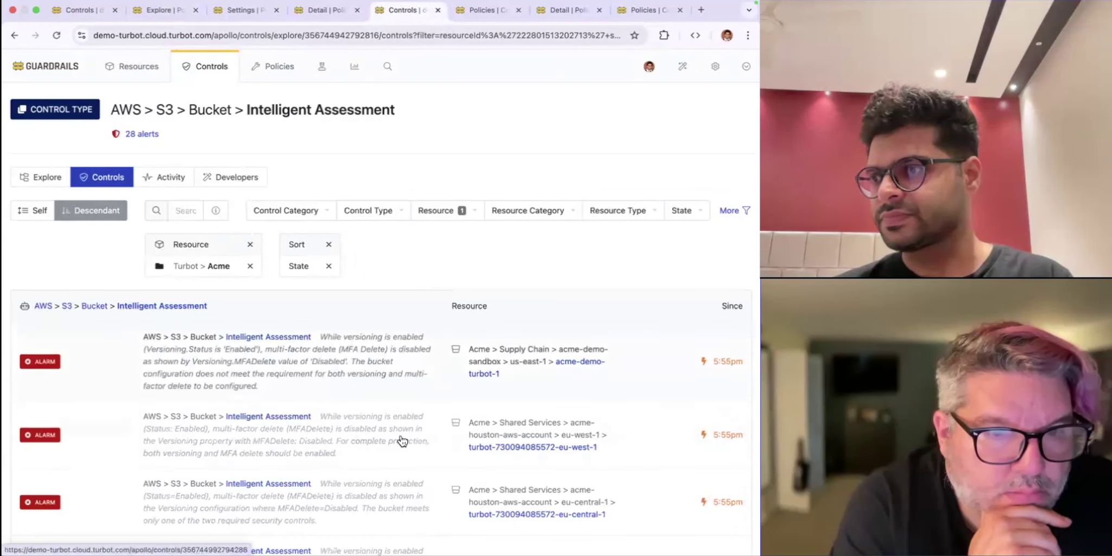
pyautogui.scroll(-10, 403, 420)
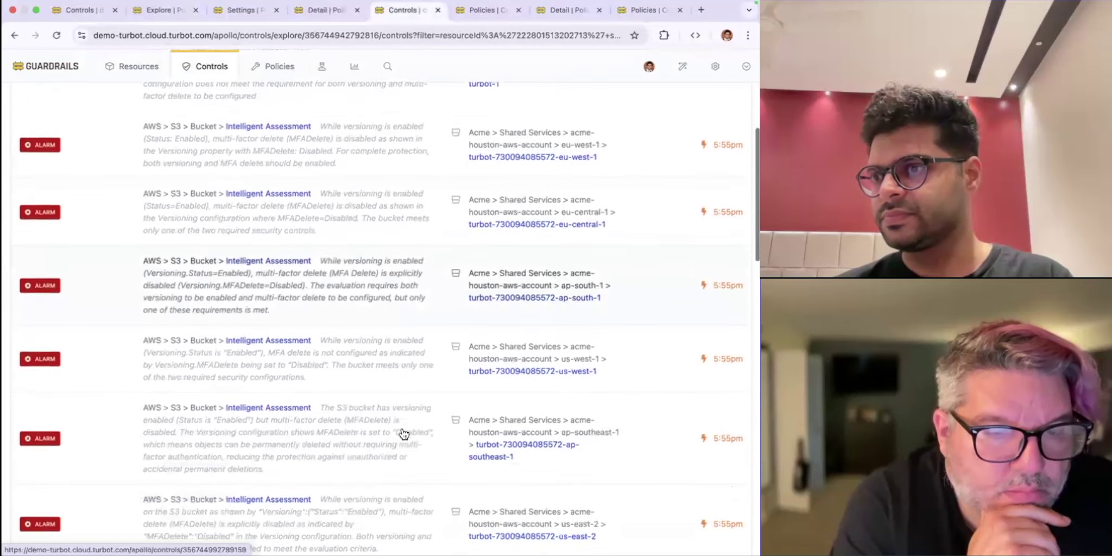
pyautogui.scroll(-8, 403, 433)
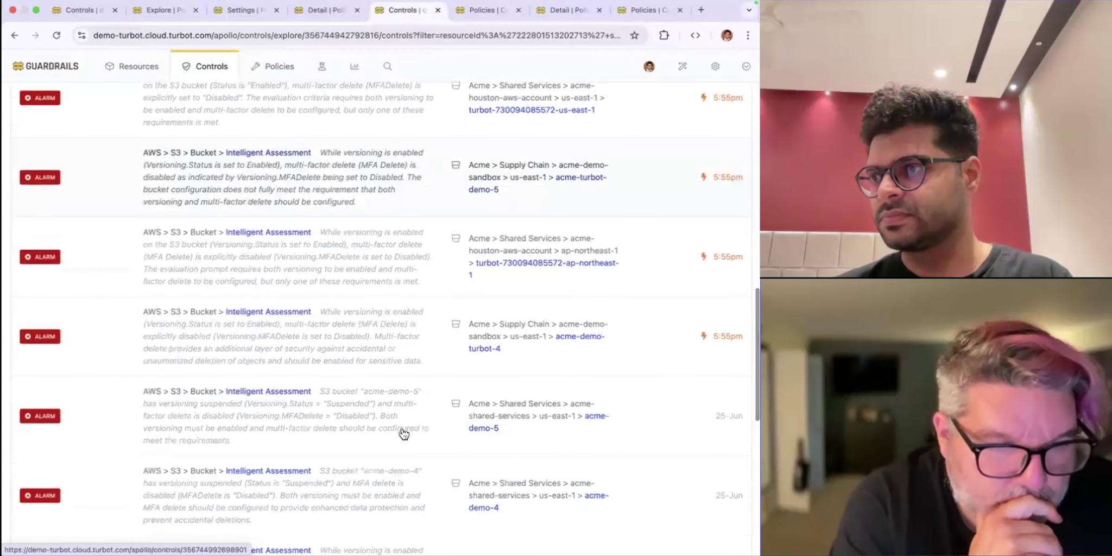
pyautogui.scroll(-5, 402, 434)
pyautogui.click(402, 427)
pyautogui.scroll(-1, 398, 432)
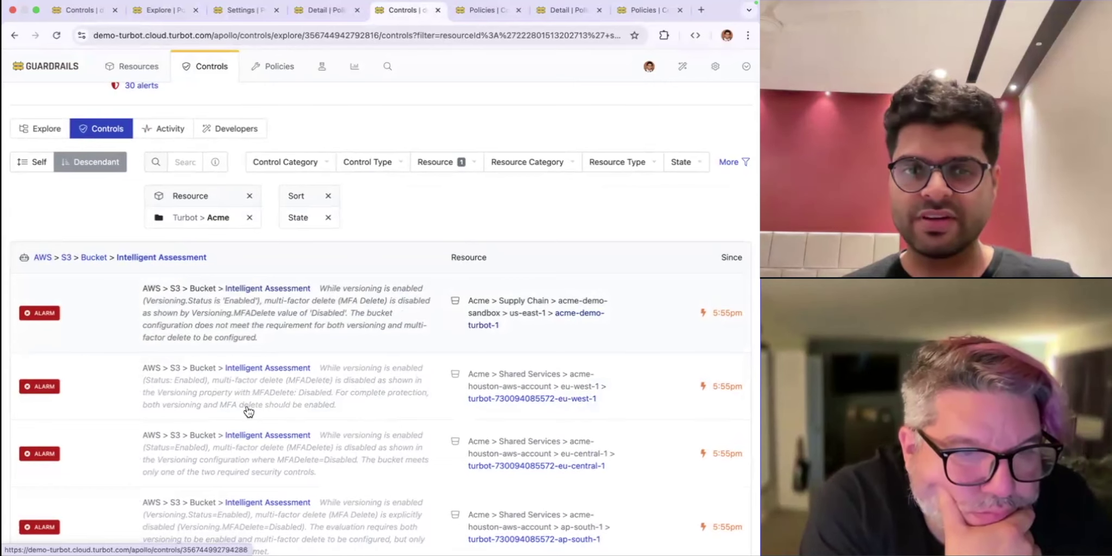
pyautogui.scroll(-5, 255, 413)
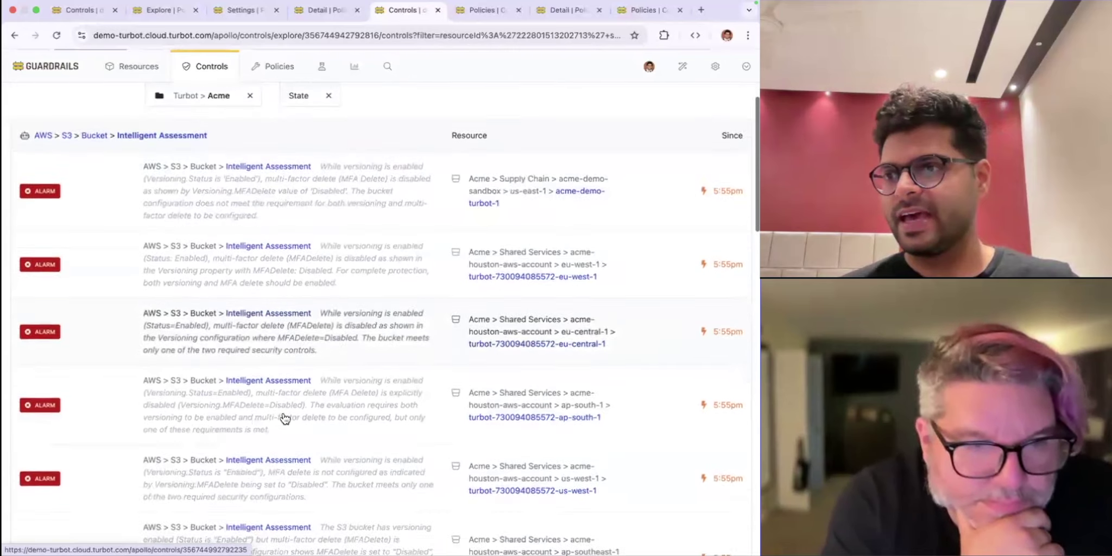
pyautogui.scroll(-4, 285, 418)
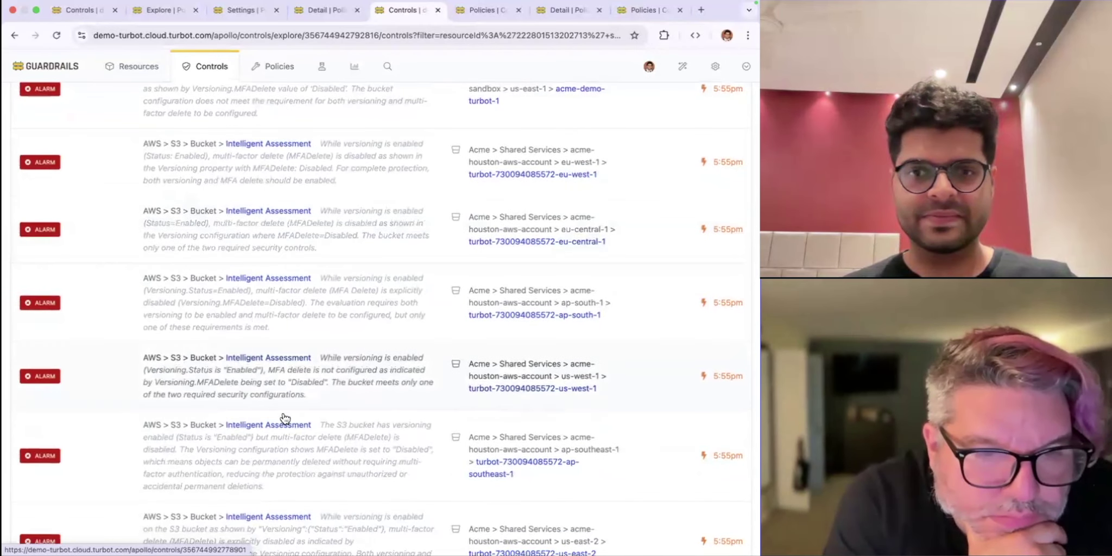
pyautogui.scroll(-2, 285, 418)
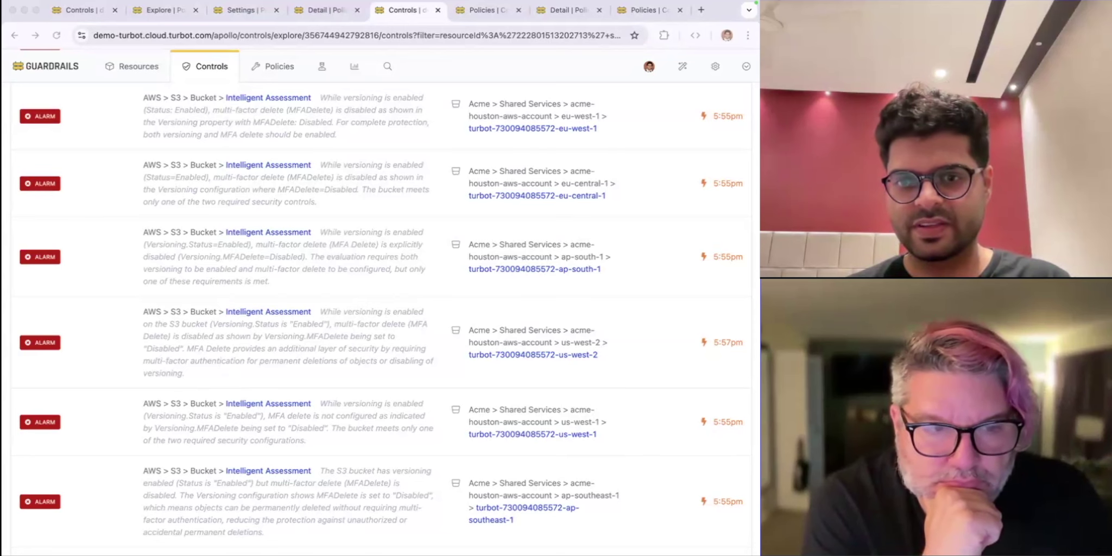
pyautogui.scroll(1, 402, 270)
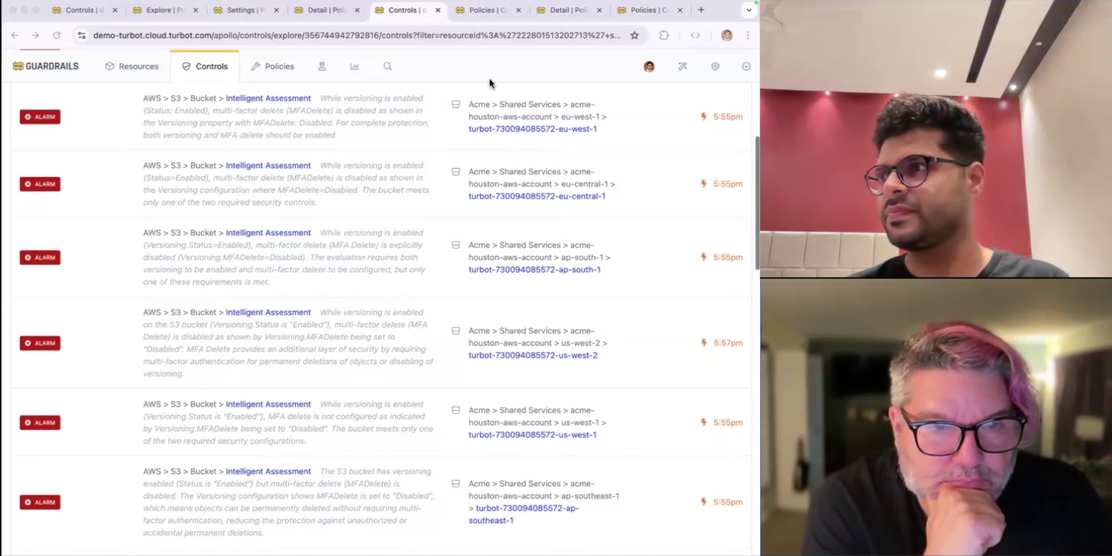
# Step: Update Acme's User Prompt setting to require versioning and multi-factor delete when a 'data-classification':'restricted' tag is present, and just versioning if the tag is not present
pyautogui.click(492, 16)
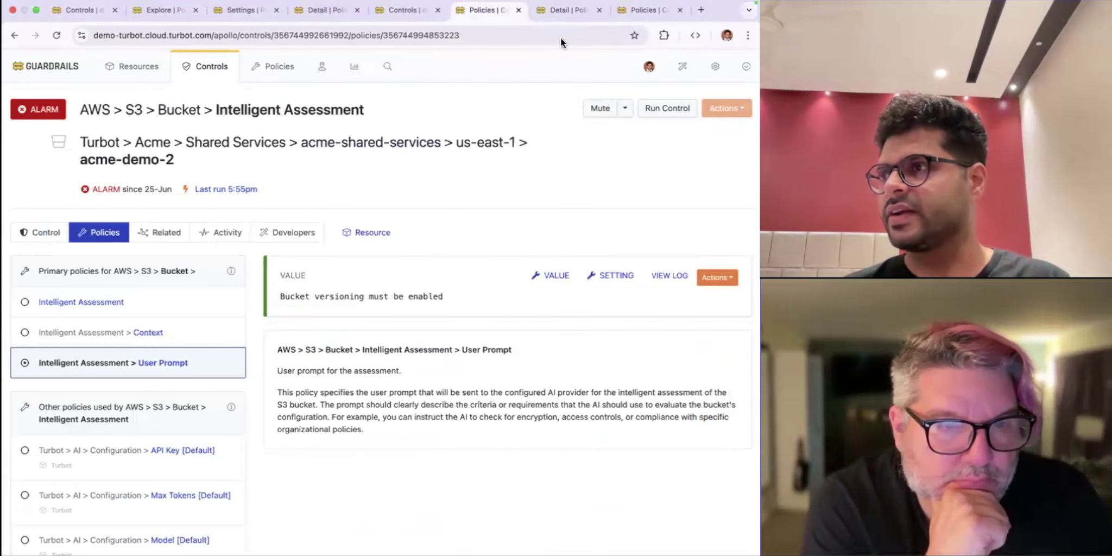
pyautogui.click(318, 11)
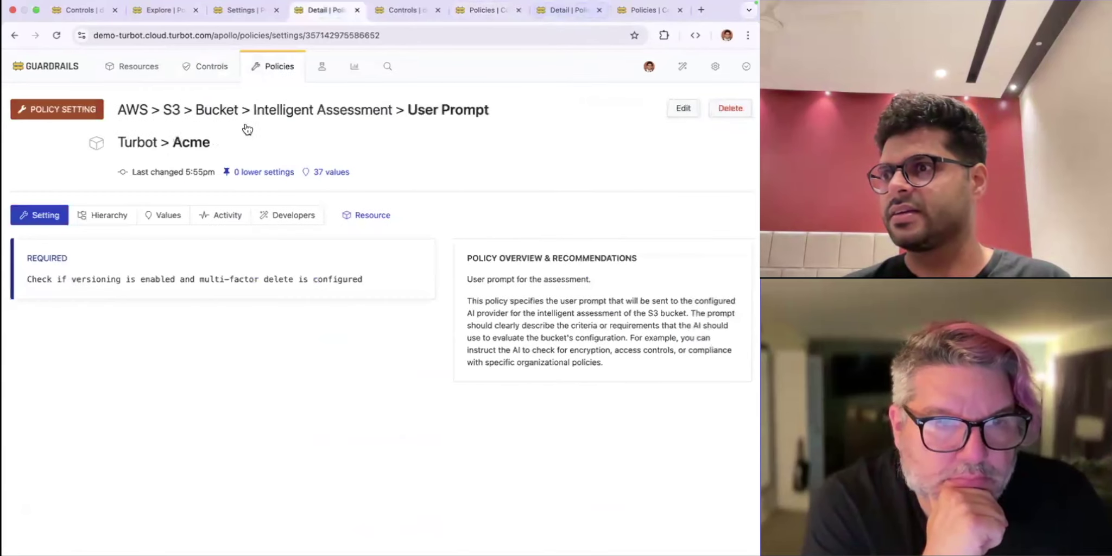
pyautogui.click(683, 108)
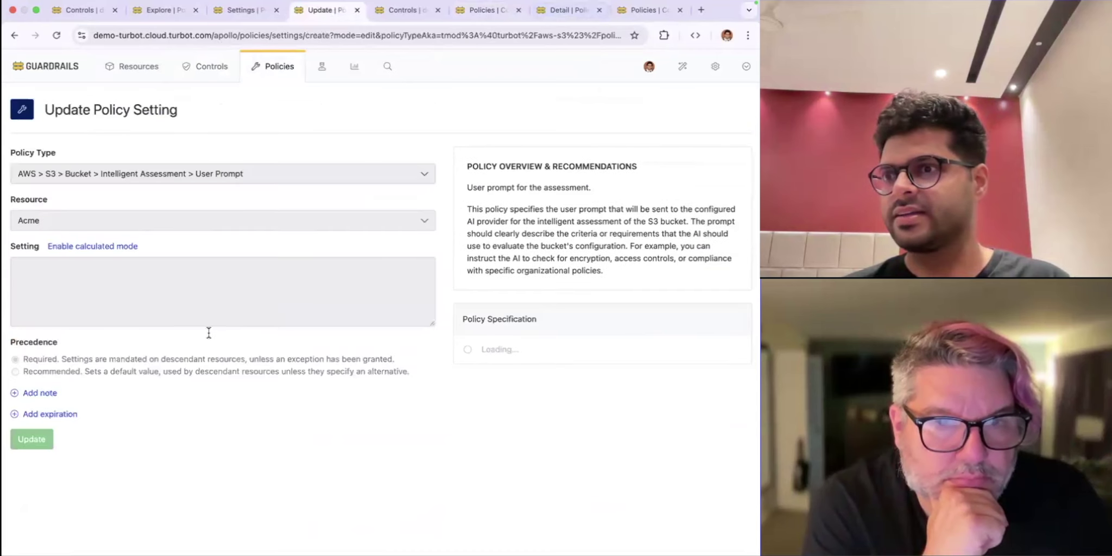
pyautogui.moveTo(271, 267); pyautogui.dragTo(17, 267)
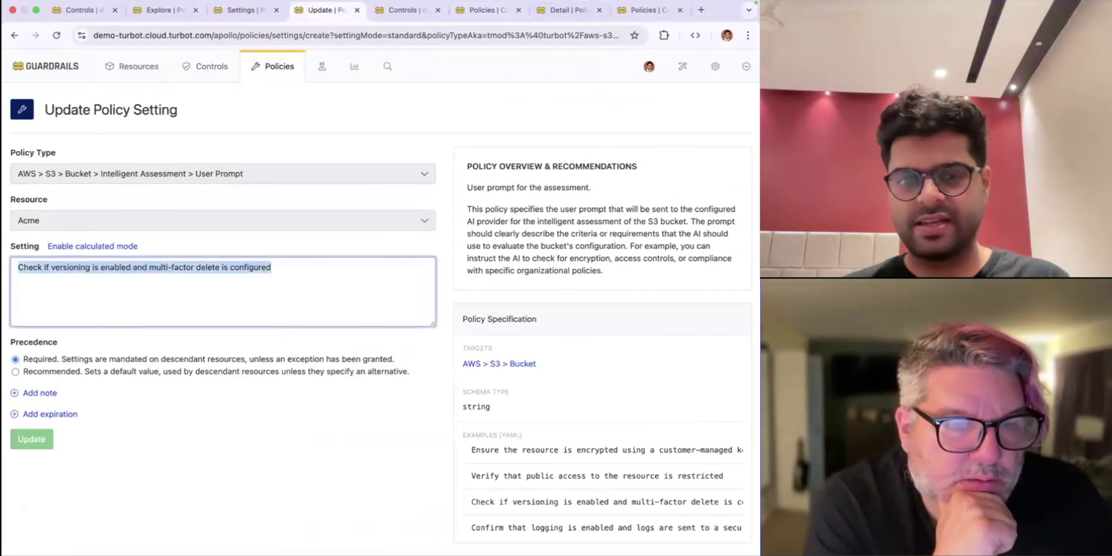
pyautogui.write("Check if versioning is enabled and multi-factor delete is configured when a 'data-classification':'restricted' tag is present. If the tag is not present, then just check if versioning is enabled.")
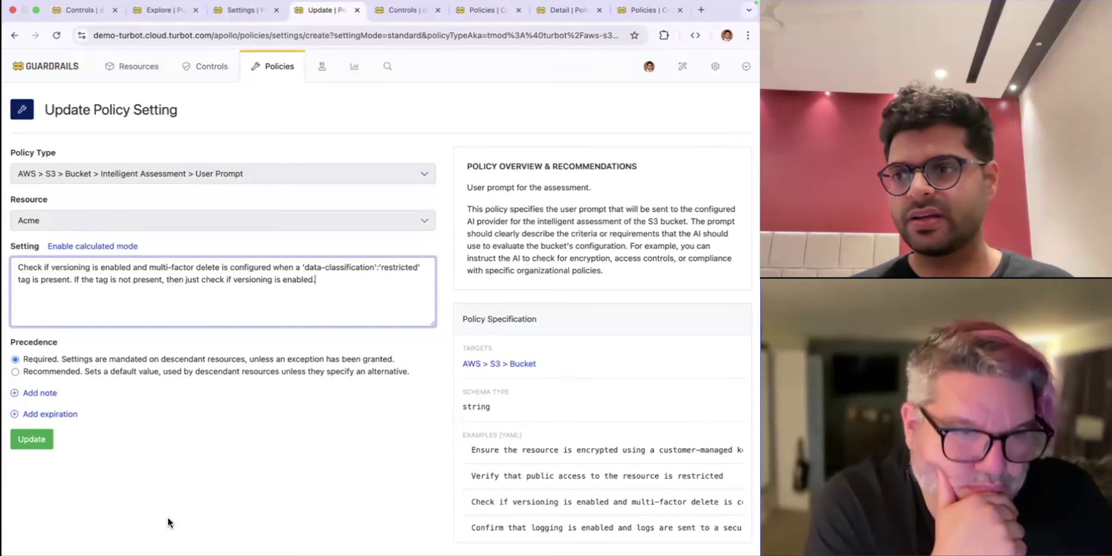
pyautogui.click(31, 439)
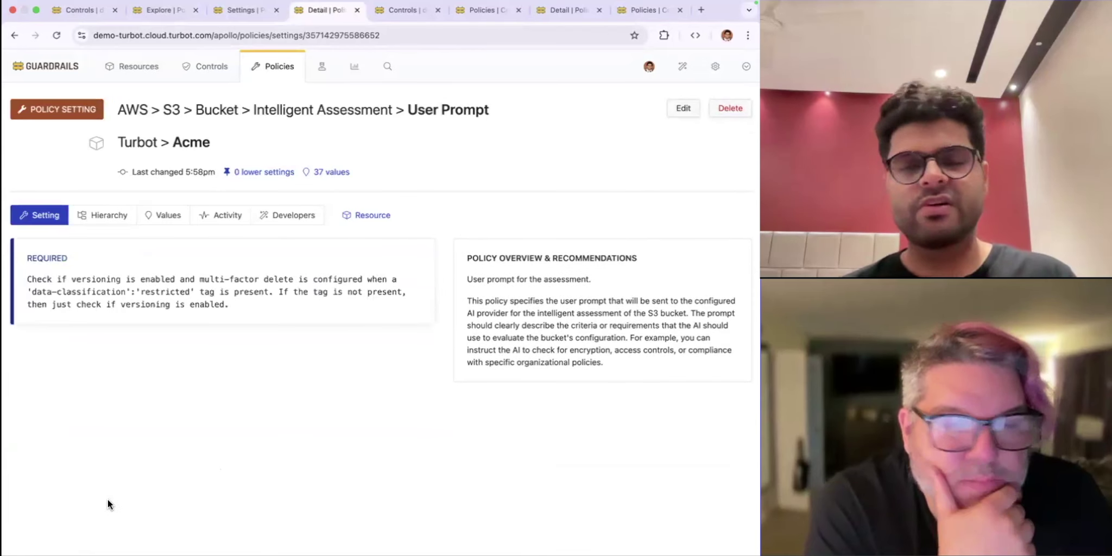
# Step: Reload the Acme Intelligent Assessment controls and examine each bucket's state and its reasoning about the 'data-classification':'restricted' tag, versioning and multi-factor delete
pyautogui.click(402, 14)
pyautogui.scroll(10, 465, 327)
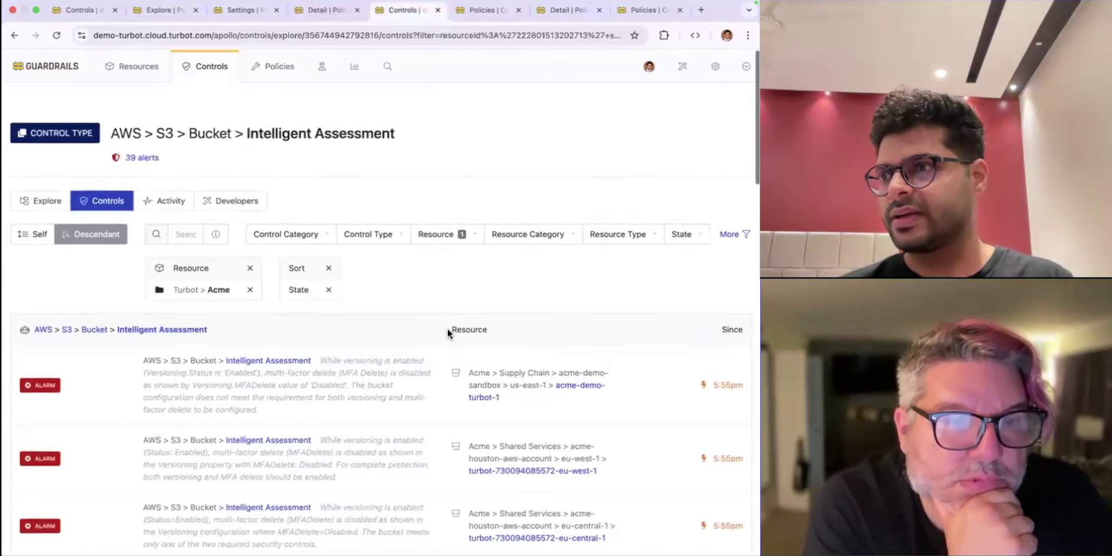
pyautogui.press('super+r')
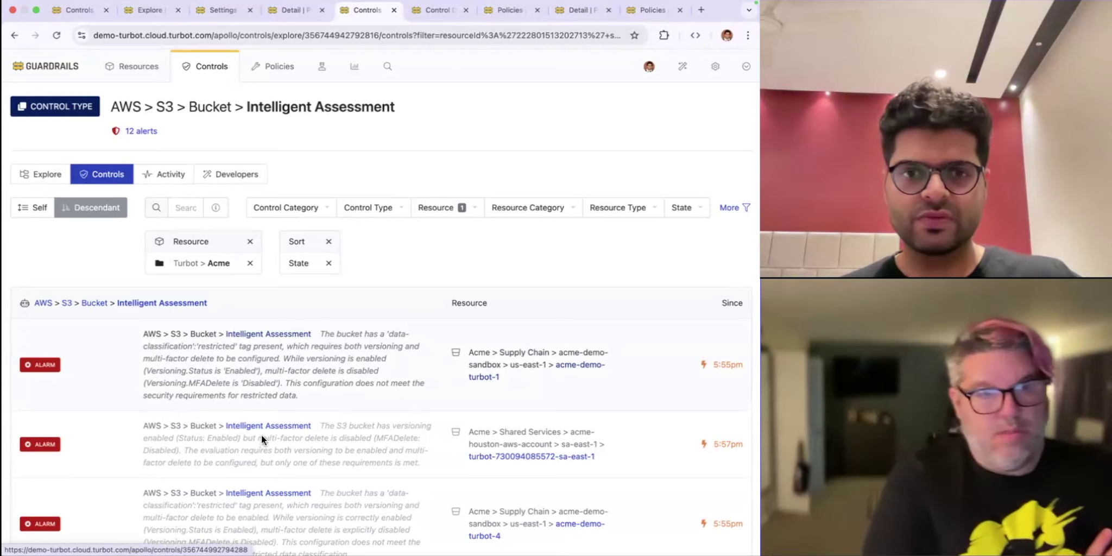
pyautogui.scroll(-1, 288, 439)
pyautogui.scroll(-4, 288, 437)
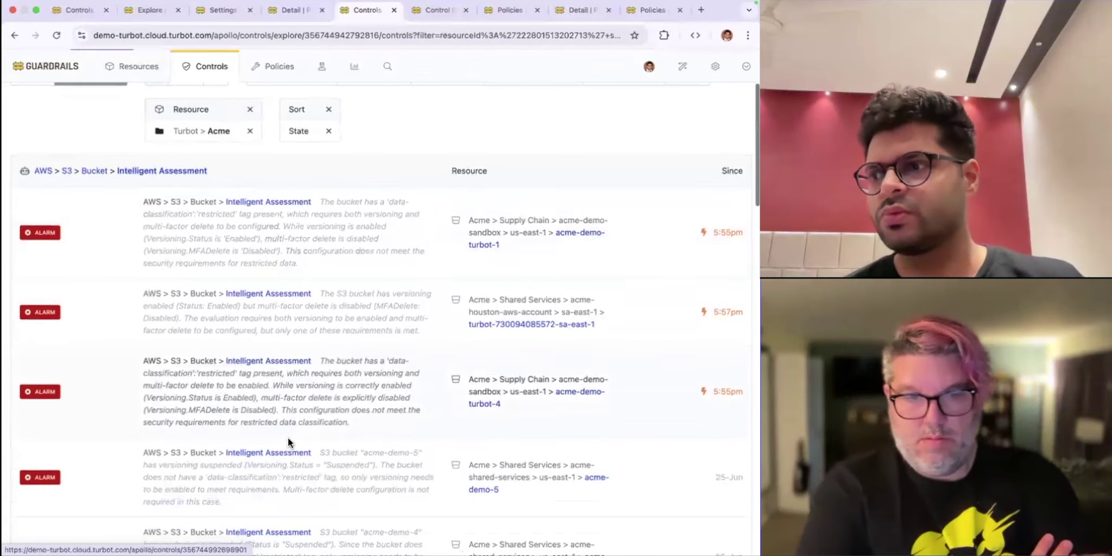
pyautogui.scroll(-3, 288, 443)
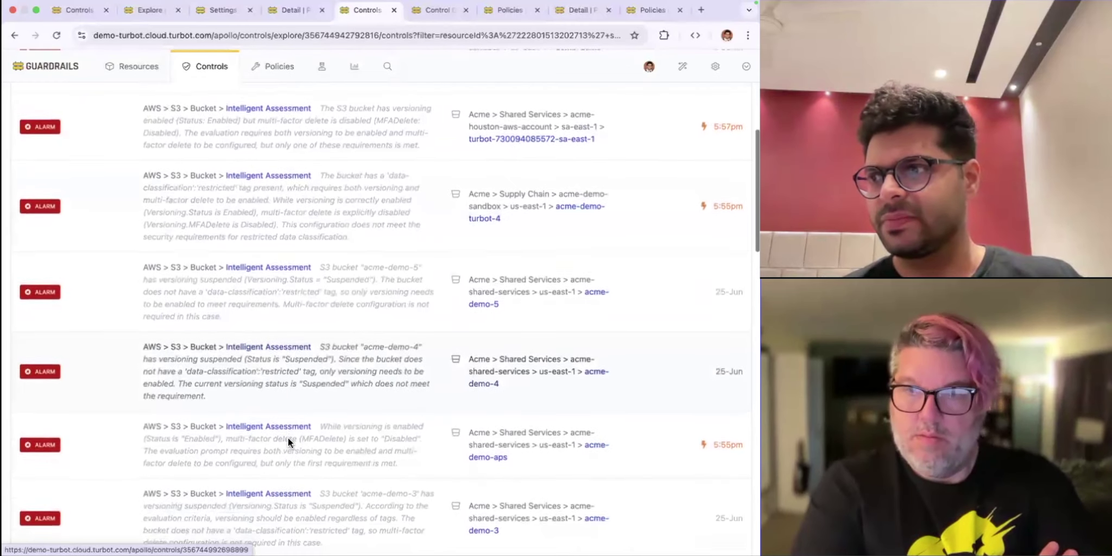
pyautogui.scroll(-5, 288, 440)
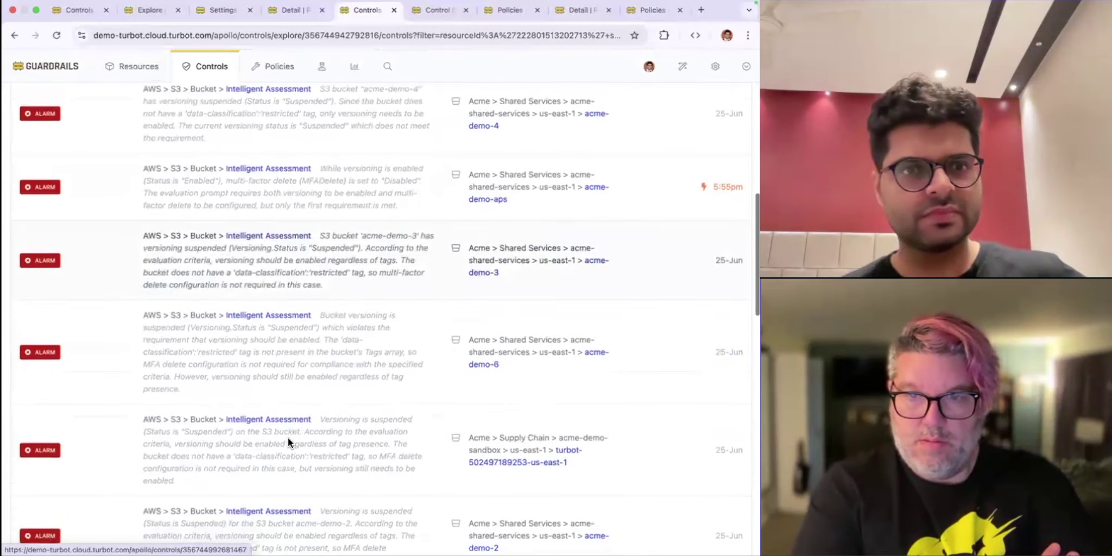